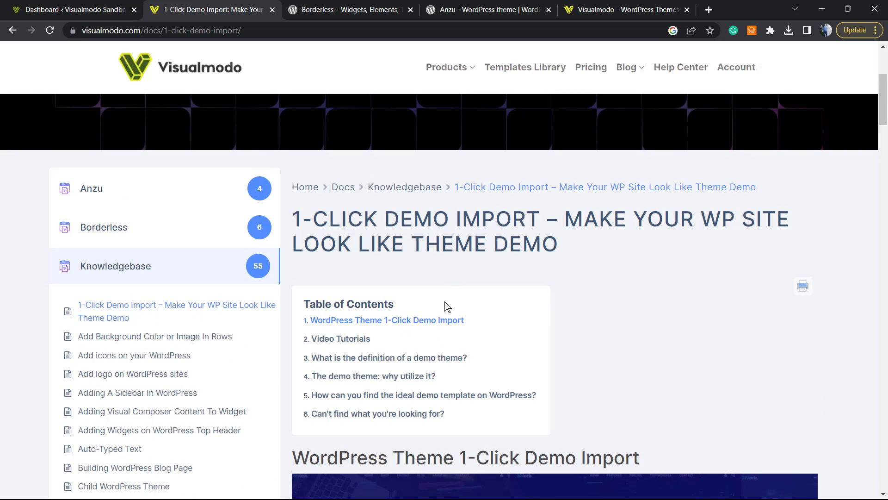
Look through the 1-Click Demo Import article to see how its table of contents corresponds to the sections.
{"action": "scroll", "coordinate": [378, 360], "scroll_direction": "down", "scroll_amount": 12}
{"action": "scroll", "coordinate": [378, 360], "scroll_direction": "down", "scroll_amount": 10}
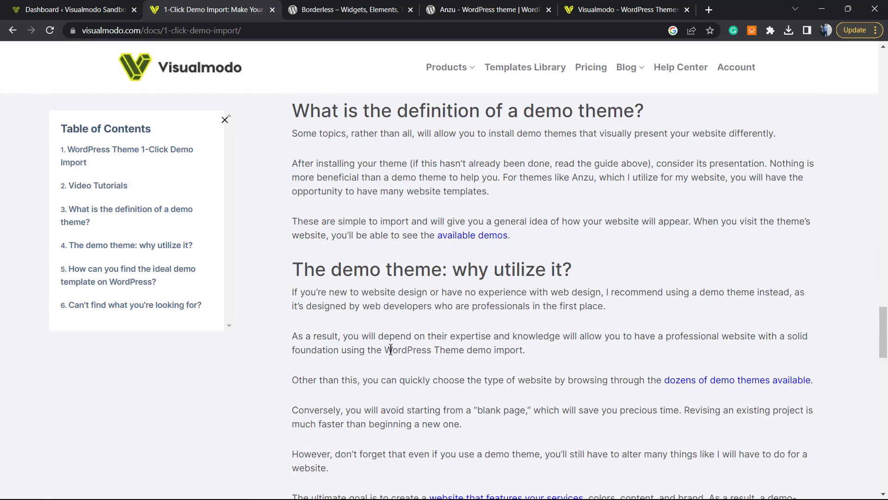
{"action": "scroll", "coordinate": [473, 289], "scroll_direction": "up", "scroll_amount": 15}
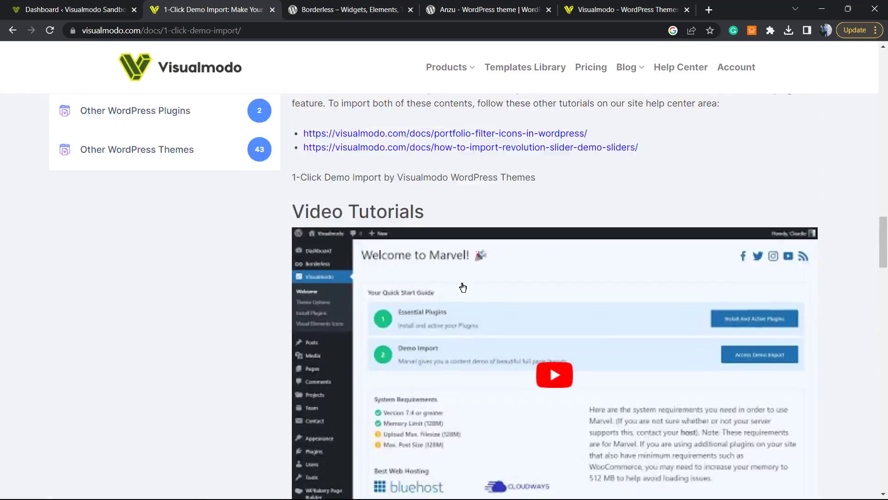
{"action": "scroll", "coordinate": [458, 289], "scroll_direction": "up", "scroll_amount": 10}
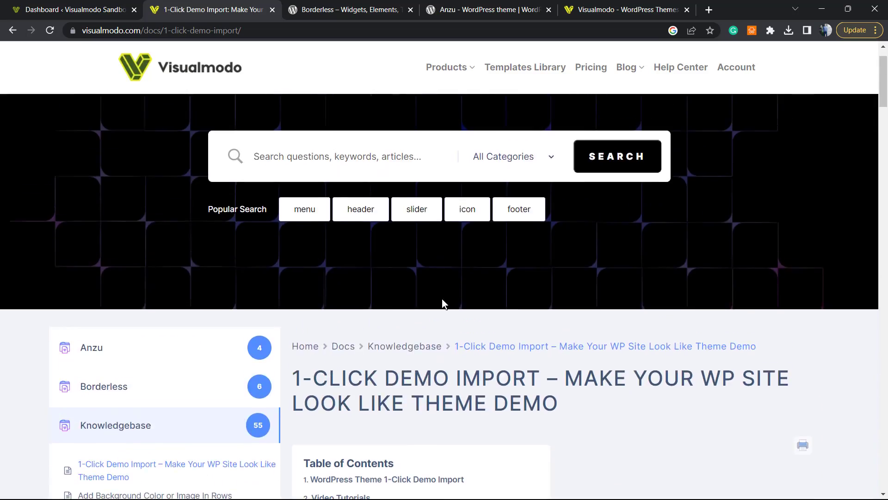
{"action": "scroll", "coordinate": [441, 305], "scroll_direction": "up", "scroll_amount": 1}
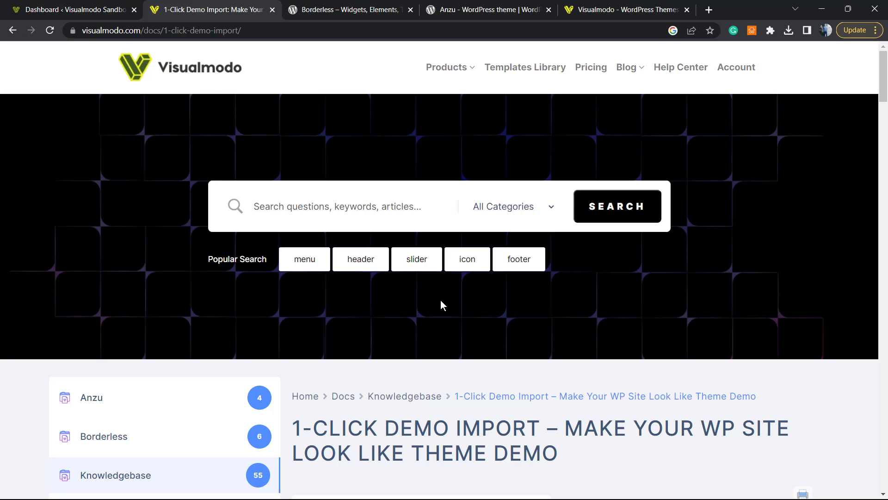
Switch to the Visualmodo Sandbox dashboard and open the page for adding new plugins.
{"action": "left_click", "coordinate": [115, 9]}
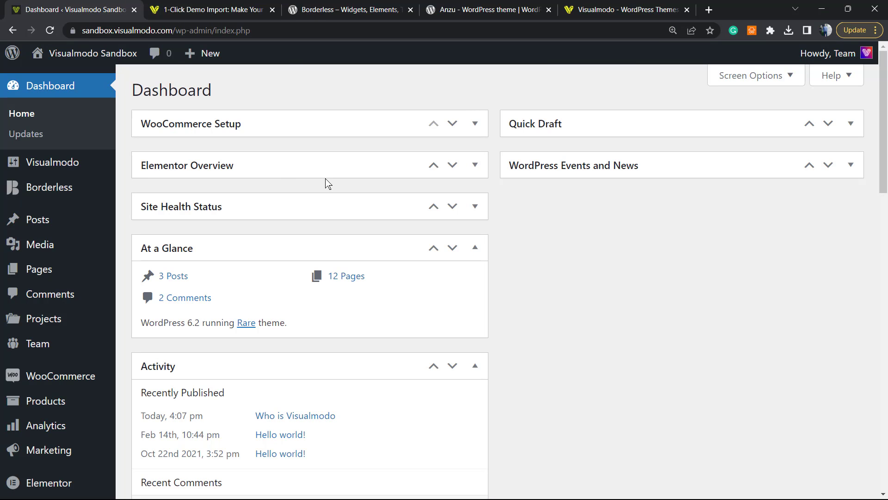
{"action": "scroll", "coordinate": [115, 224], "scroll_direction": "down", "scroll_amount": 6}
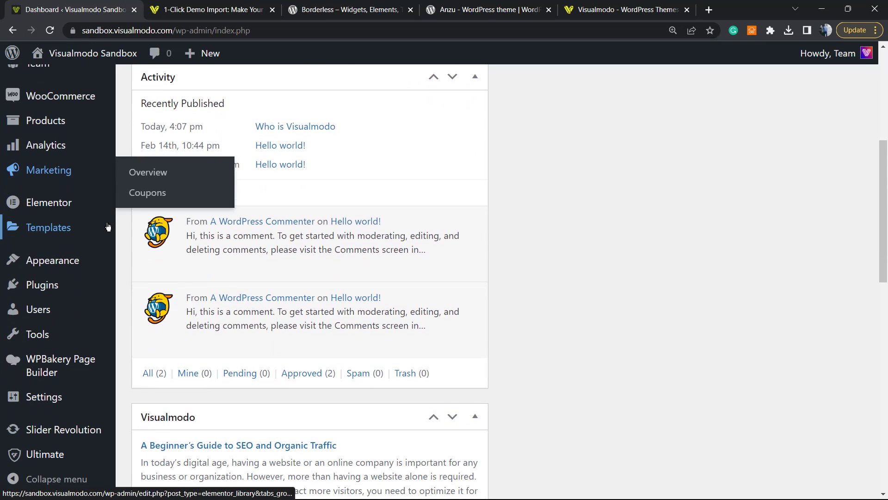
{"action": "mouse_move", "coordinate": [90, 232]}
{"action": "mouse_move", "coordinate": [60, 287]}
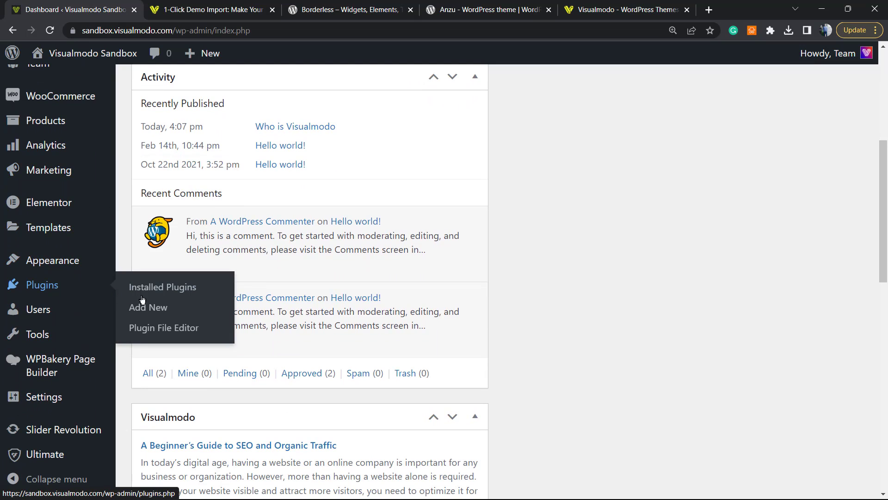
{"action": "left_click", "coordinate": [170, 311]}
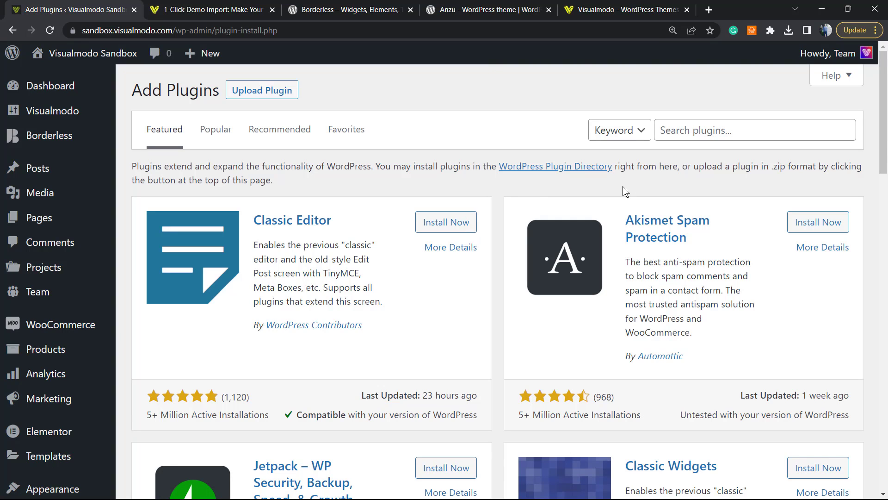
Search the plugins for "all in one seo", then install and activate the All in One SEO plugin.
{"action": "left_click", "coordinate": [698, 134]}
{"action": "type", "text": "all in one seo"}
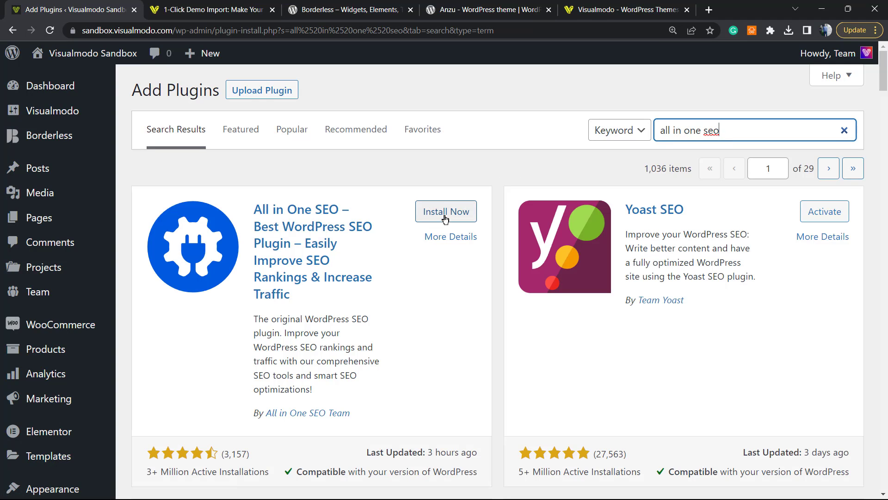
{"action": "left_click", "coordinate": [445, 213]}
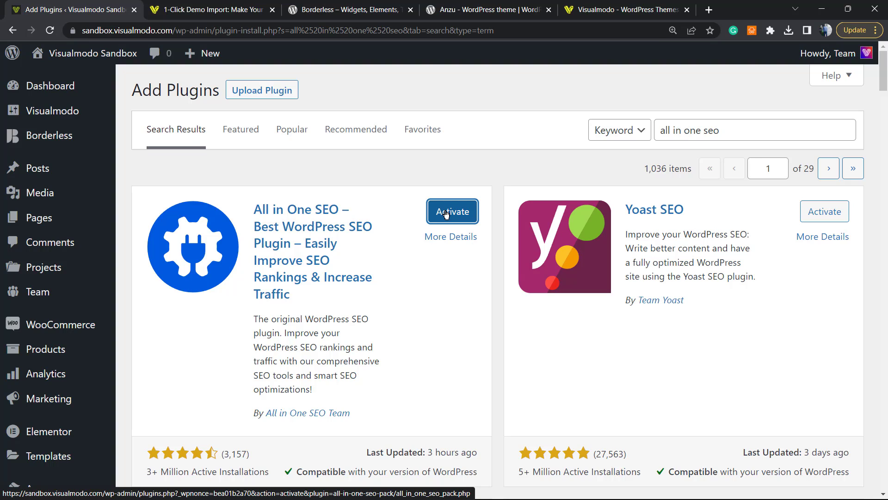
{"action": "left_click", "coordinate": [446, 214]}
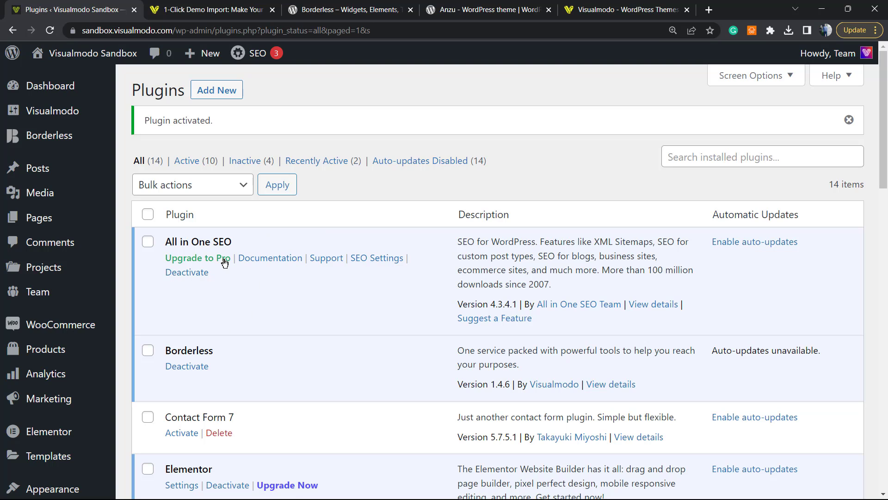
Open the All in One SEO dashboard and dismiss its notifications panel.
{"action": "scroll", "coordinate": [183, 284], "scroll_direction": "down", "scroll_amount": 2}
{"action": "scroll", "coordinate": [185, 287], "scroll_direction": "down", "scroll_amount": 4}
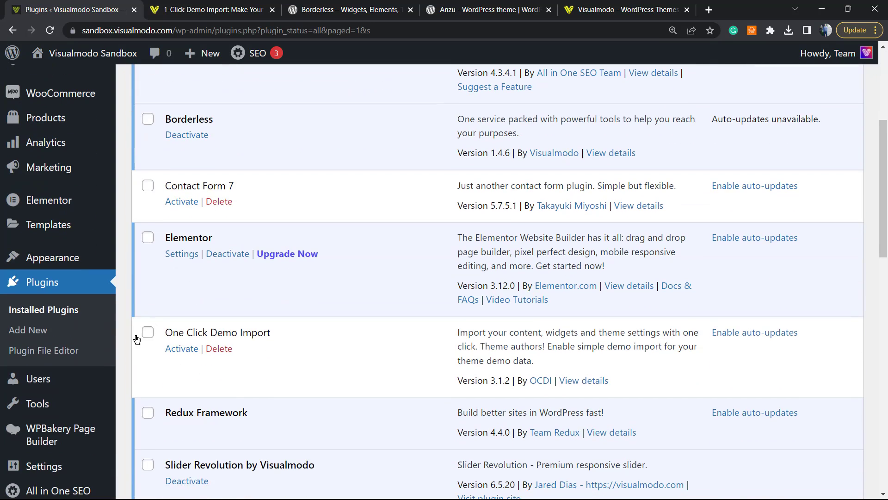
{"action": "mouse_move", "coordinate": [61, 491]}
{"action": "left_click", "coordinate": [148, 171]}
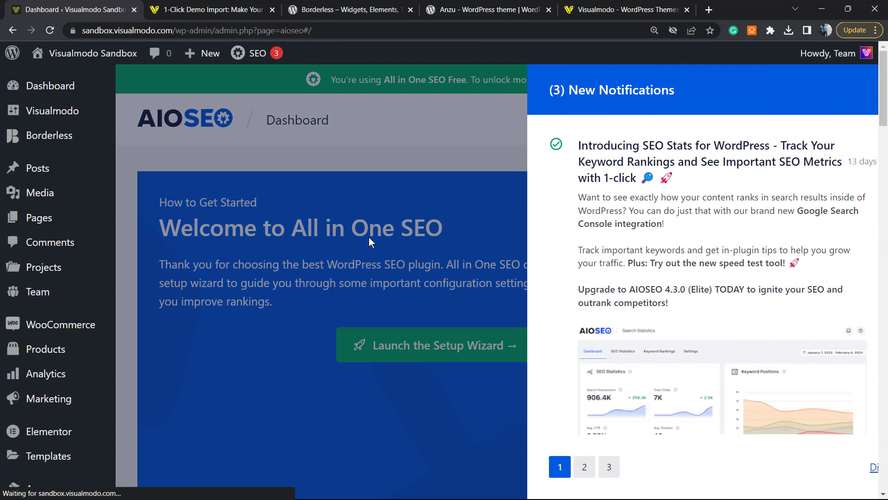
{"action": "left_click", "coordinate": [420, 148]}
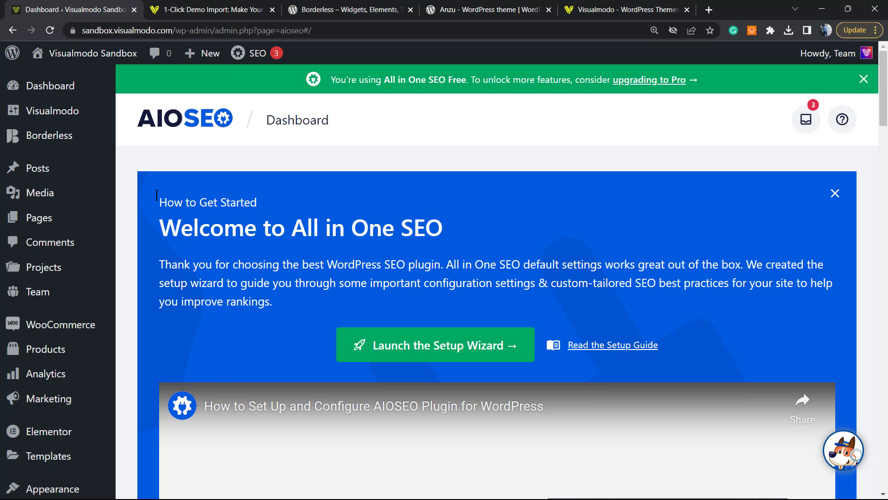
Open the published post "Who is Visualmodo" for editing.
{"action": "left_click", "coordinate": [34, 168]}
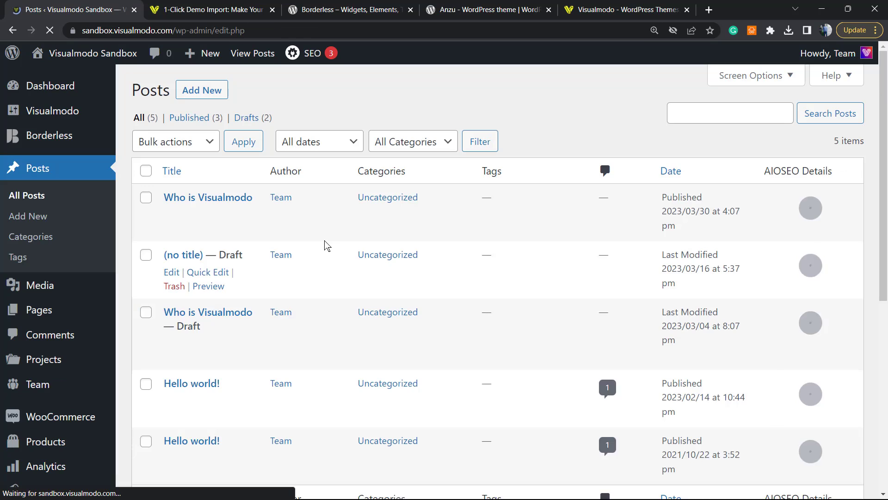
{"action": "left_click", "coordinate": [226, 198]}
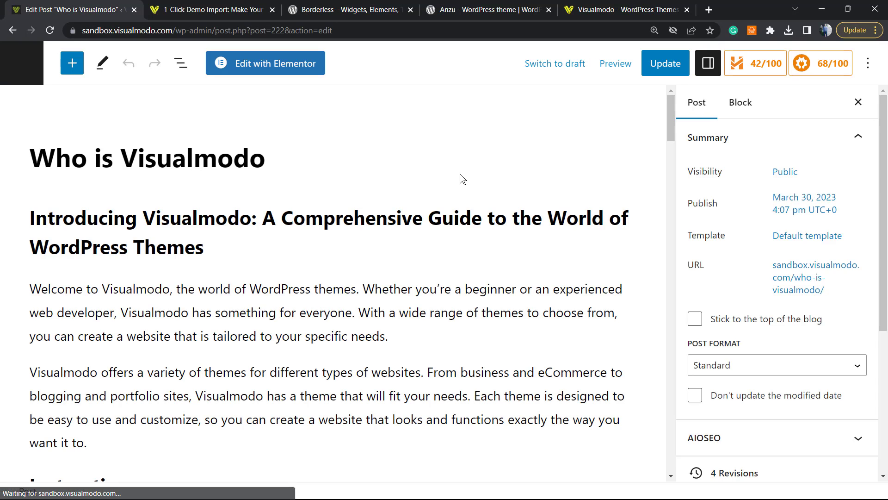
{"action": "left_click", "coordinate": [276, 244]}
Add an AIOSEO - Table of Contents block directly below the post title.
{"action": "left_click", "coordinate": [430, 152]}
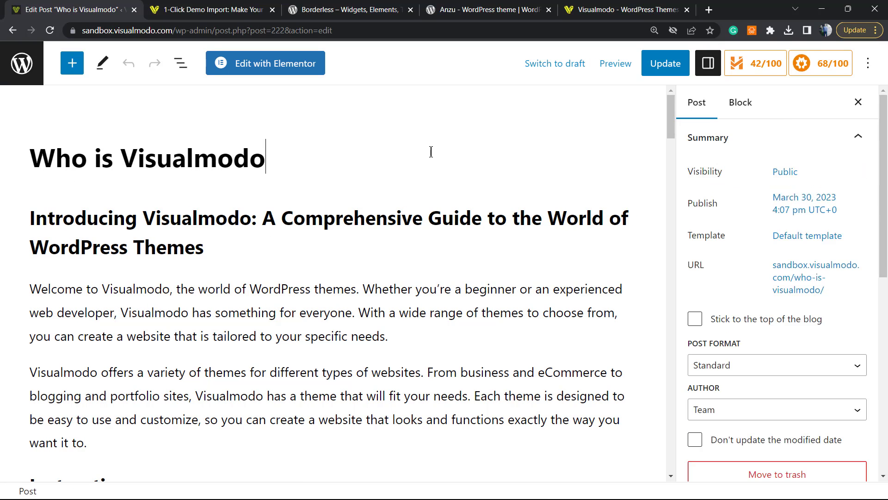
{"action": "key", "text": "Return"}
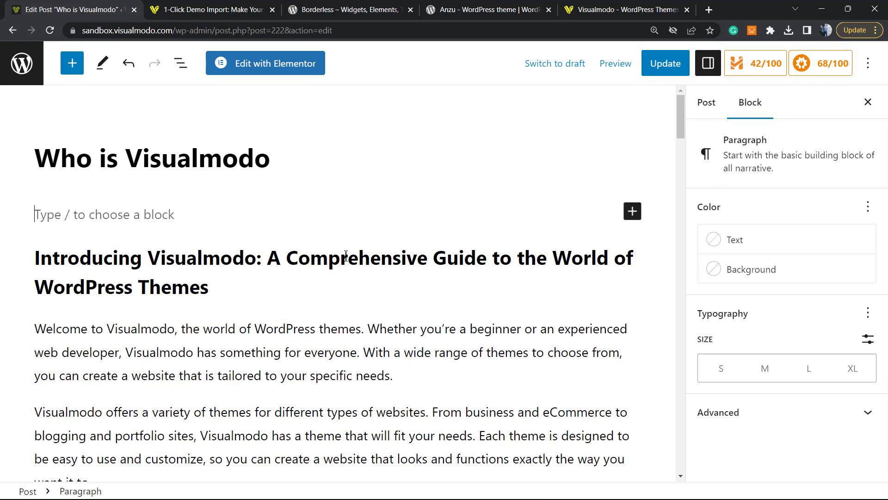
{"action": "left_click", "coordinate": [633, 211]}
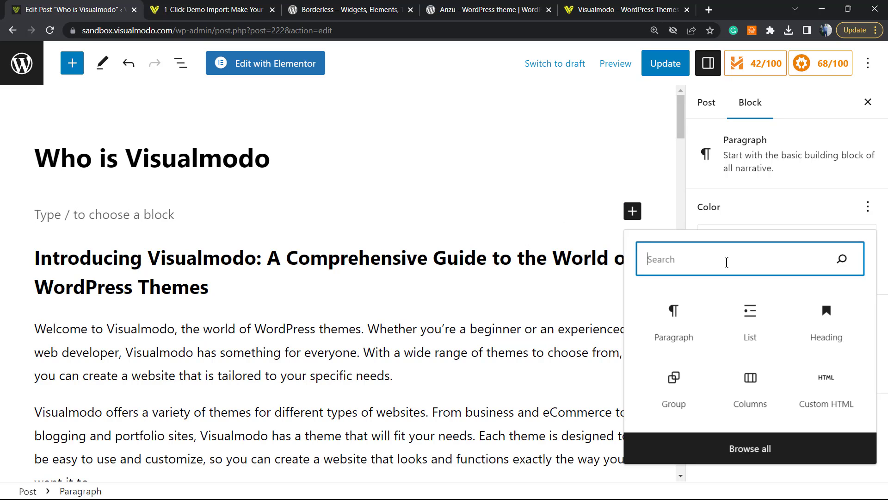
{"action": "type", "text": "ta"}
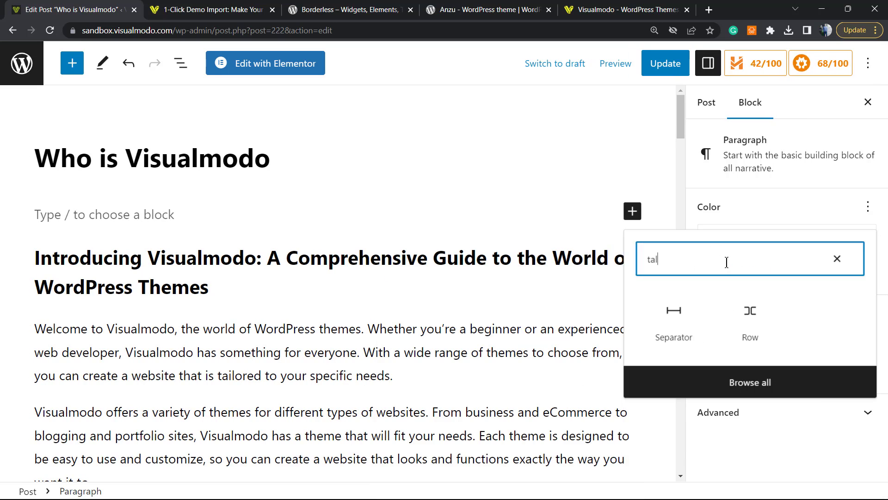
{"action": "type", "text": "bl"}
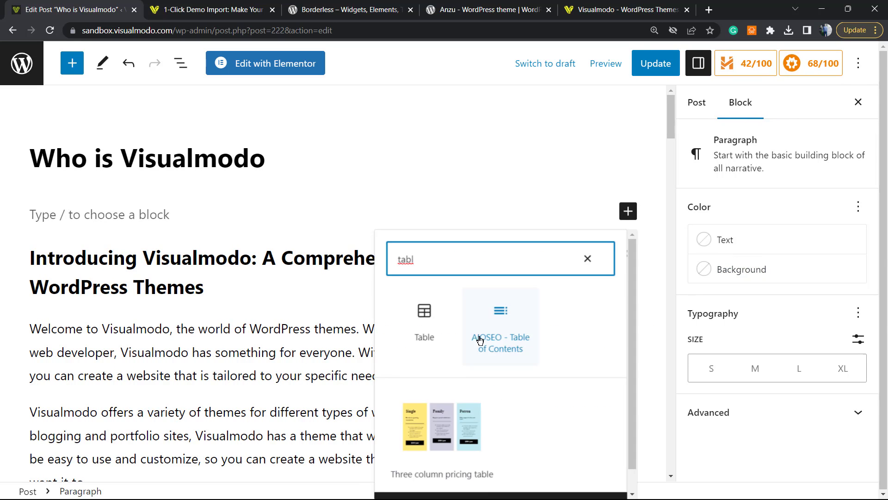
{"action": "left_click", "coordinate": [501, 339]}
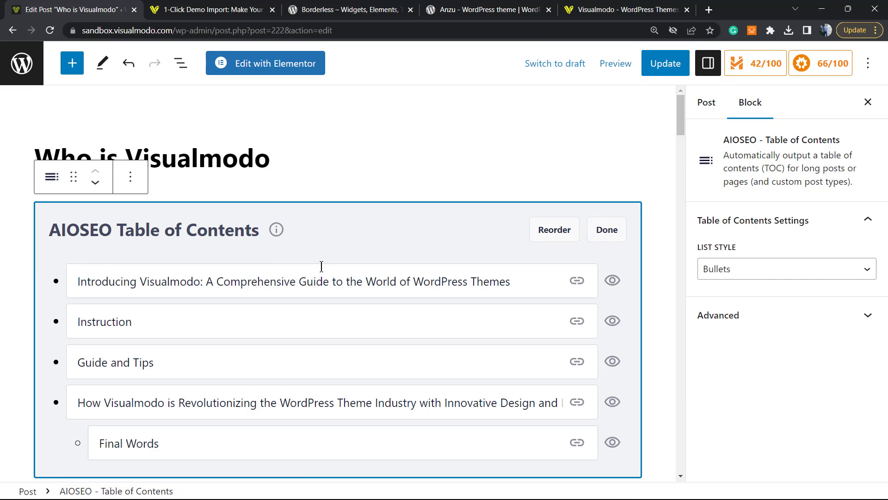
Try hiding the introductory heading and the Instruction heading in the table of contents, showing each one again.
{"action": "scroll", "coordinate": [341, 263], "scroll_direction": "down", "scroll_amount": 1}
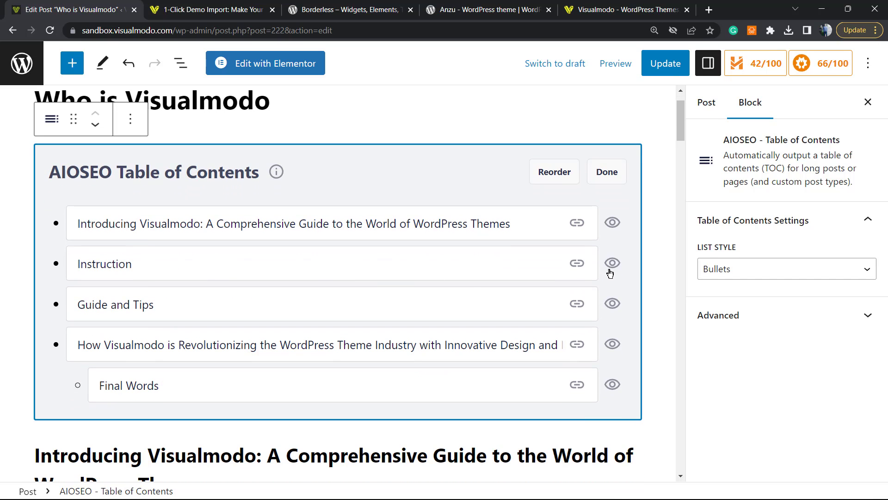
{"action": "left_click", "coordinate": [612, 223]}
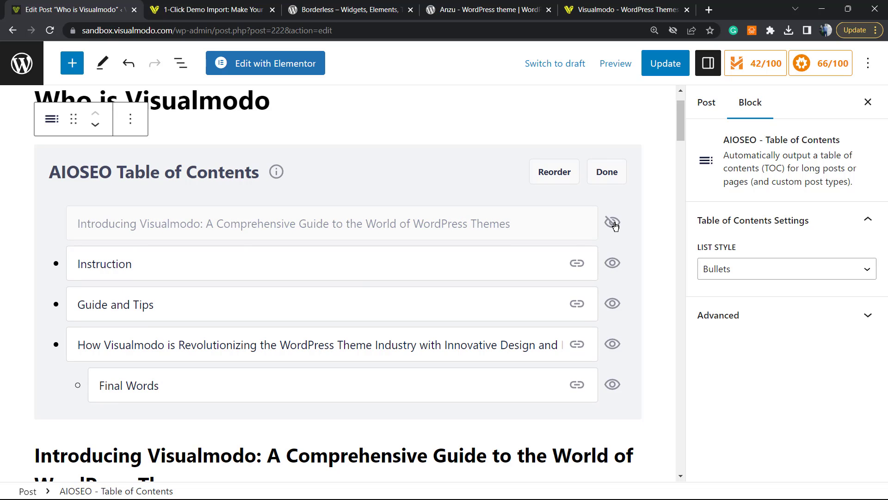
{"action": "left_click", "coordinate": [612, 223]}
{"action": "left_click", "coordinate": [611, 264]}
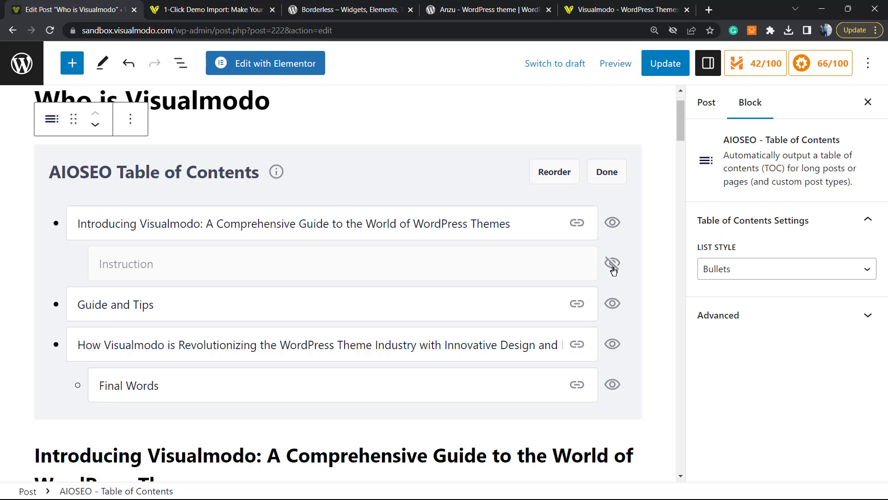
{"action": "left_click", "coordinate": [612, 264]}
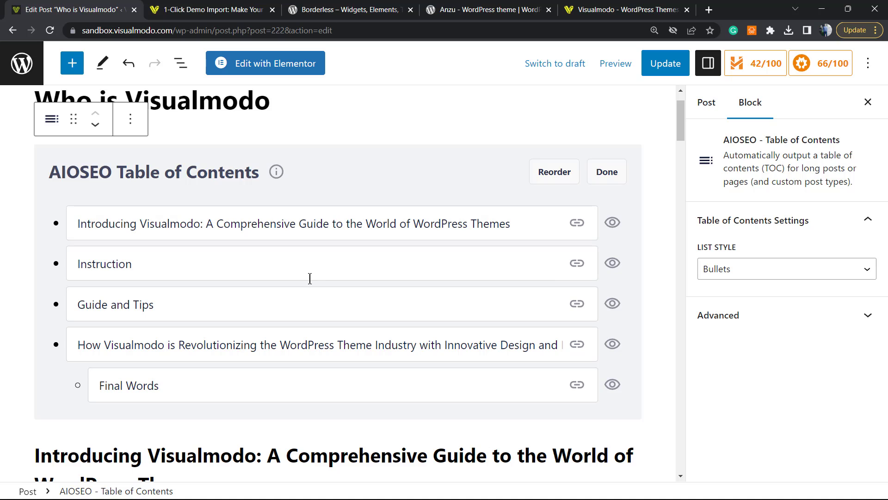
Review the table of contents entries and read the block's information note.
{"action": "scroll", "coordinate": [307, 283], "scroll_direction": "up", "scroll_amount": 1}
{"action": "scroll", "coordinate": [301, 290], "scroll_direction": "down", "scroll_amount": 3}
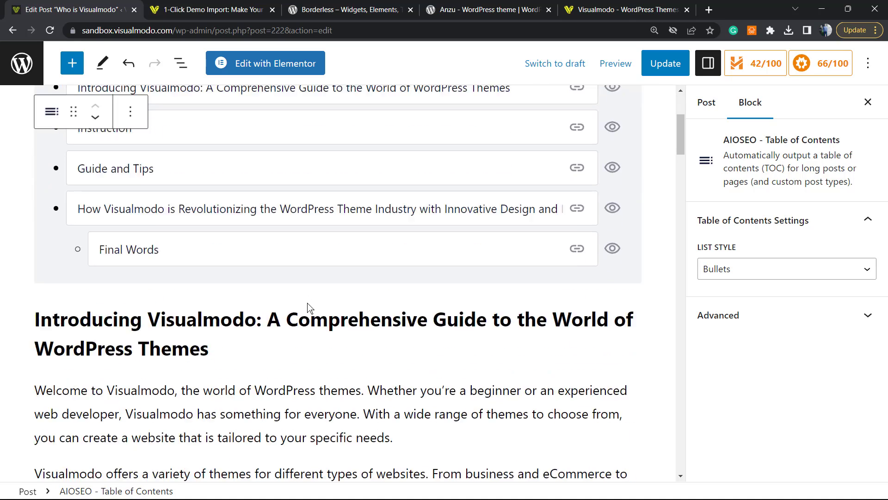
{"action": "scroll", "coordinate": [307, 307], "scroll_direction": "up", "scroll_amount": 3}
{"action": "mouse_move", "coordinate": [277, 231]}
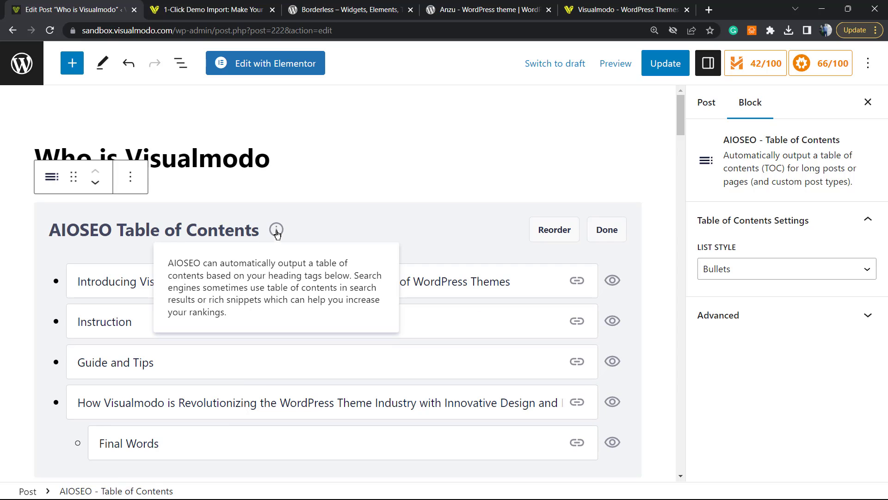
{"action": "scroll", "coordinate": [277, 234], "scroll_direction": "down", "scroll_amount": 1}
{"action": "scroll", "coordinate": [270, 240], "scroll_direction": "down", "scroll_amount": 1}
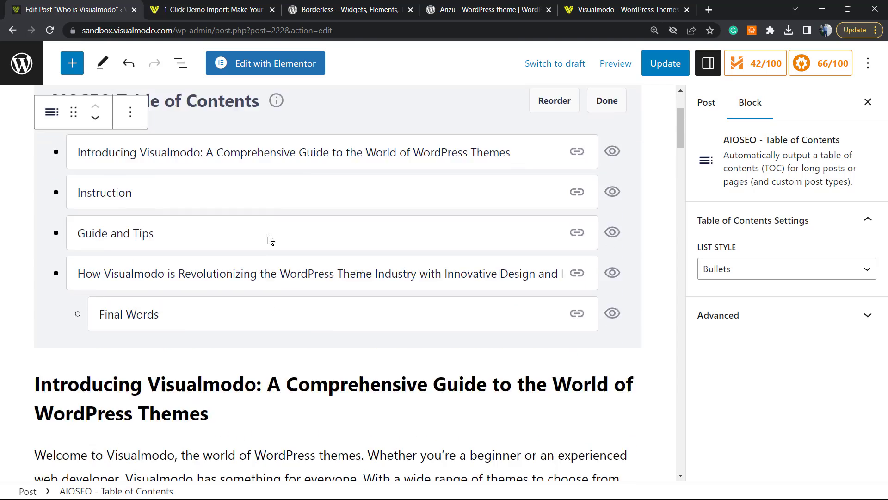
Compare the post's headings, from the introduction to Final Words, with the table of contents entries, then reselect the table of contents block.
{"action": "scroll", "coordinate": [271, 239], "scroll_direction": "down", "scroll_amount": 3}
{"action": "scroll", "coordinate": [170, 171], "scroll_direction": "down", "scroll_amount": 3}
{"action": "triple_click", "coordinate": [167, 180]}
{"action": "scroll", "coordinate": [160, 208], "scroll_direction": "up", "scroll_amount": 4}
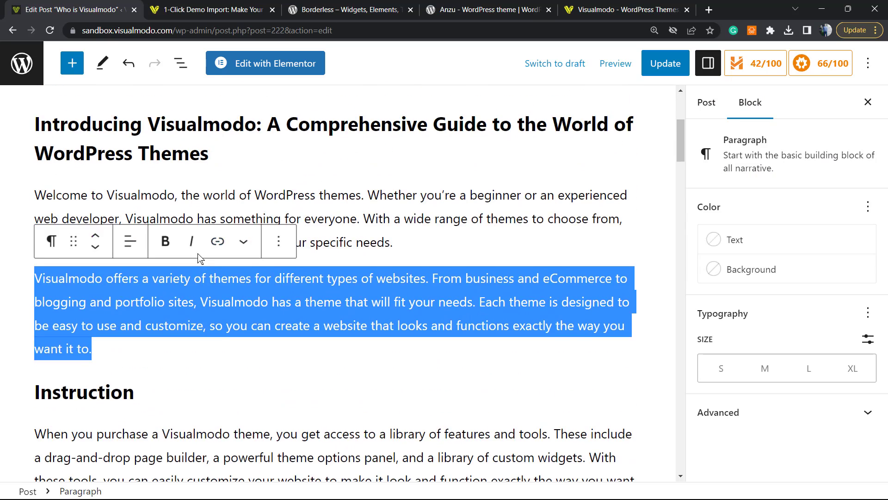
{"action": "scroll", "coordinate": [131, 258], "scroll_direction": "down", "scroll_amount": 4}
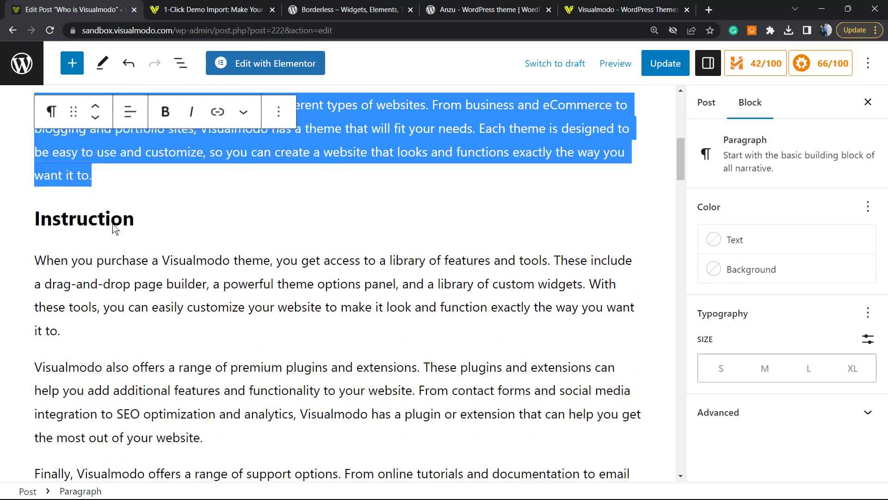
{"action": "left_click", "coordinate": [110, 218]}
{"action": "scroll", "coordinate": [176, 253], "scroll_direction": "down", "scroll_amount": 4}
{"action": "scroll", "coordinate": [175, 253], "scroll_direction": "down", "scroll_amount": 10}
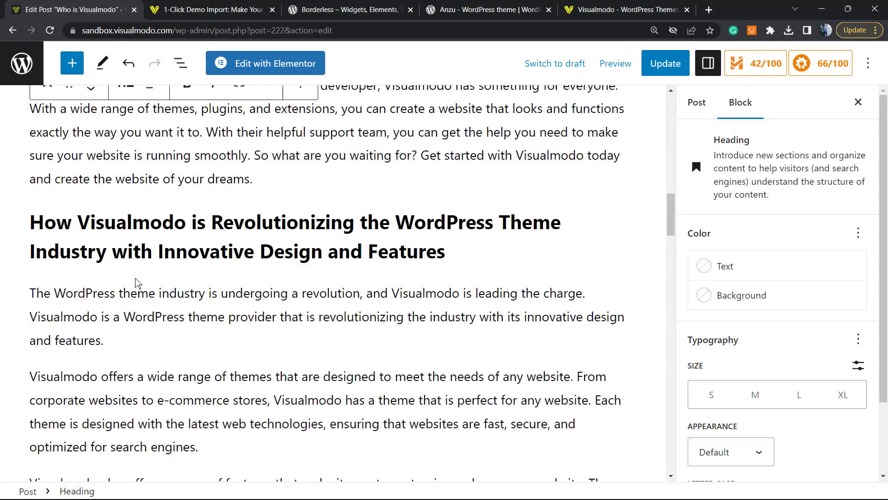
{"action": "left_click", "coordinate": [83, 260]}
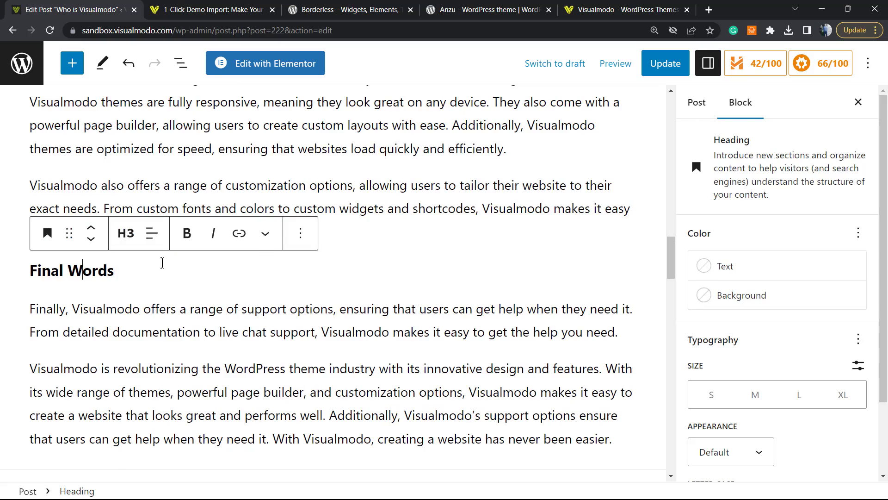
{"action": "scroll", "coordinate": [199, 278], "scroll_direction": "up", "scroll_amount": 10}
{"action": "scroll", "coordinate": [198, 277], "scroll_direction": "up", "scroll_amount": 10}
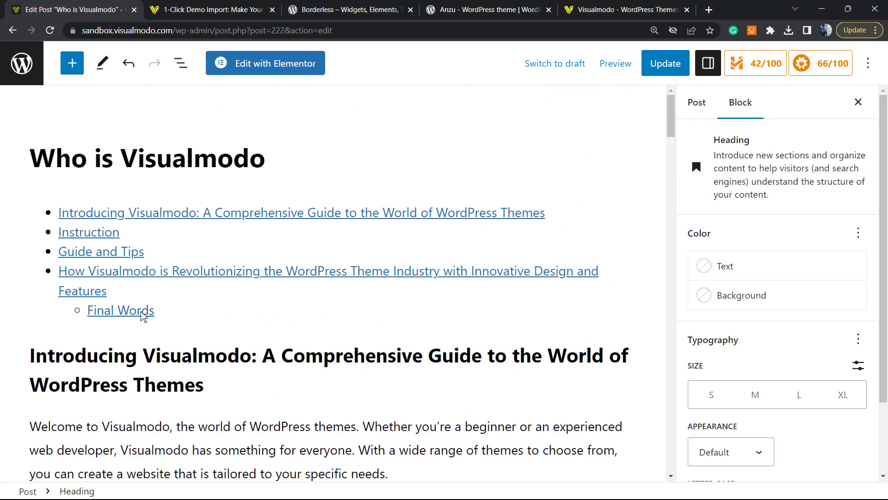
{"action": "left_click", "coordinate": [362, 221]}
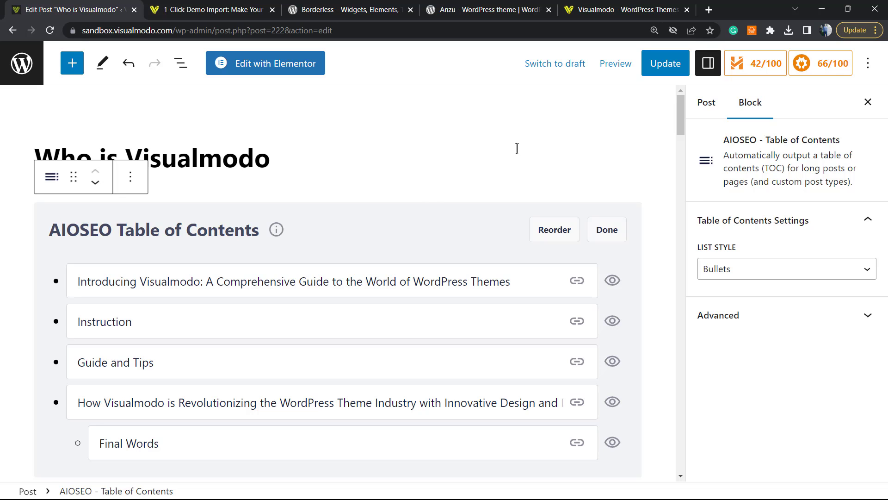
Update the post with its table of contents and open the published page.
{"action": "left_click", "coordinate": [668, 64]}
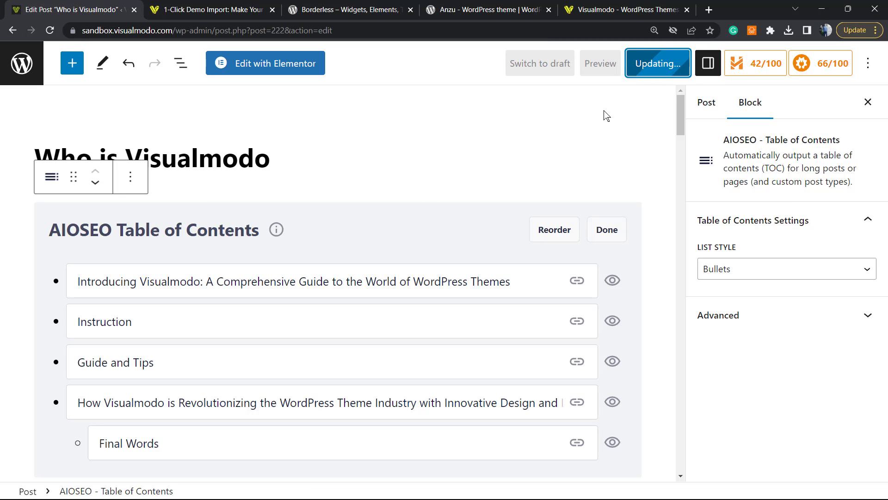
{"action": "left_click", "coordinate": [129, 453]}
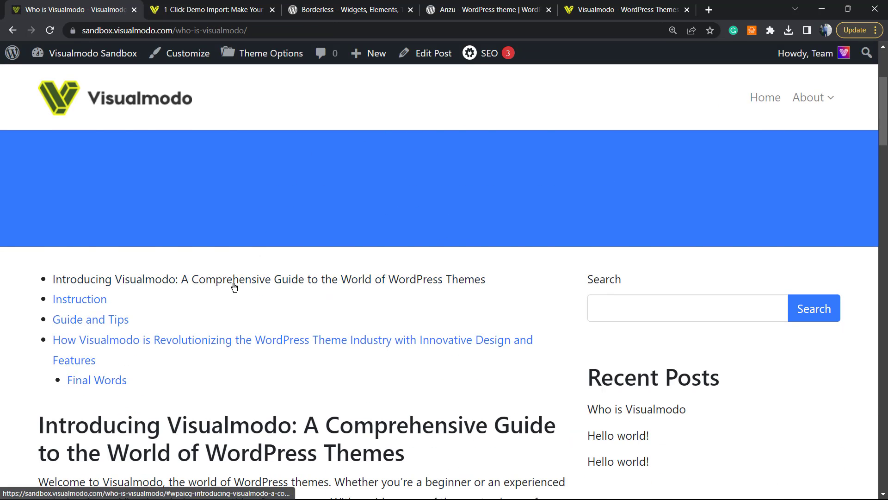
Test the table of contents link to the introductory heading on the live post, then review the list below the post banner.
{"action": "left_click", "coordinate": [233, 283]}
{"action": "scroll", "coordinate": [233, 287], "scroll_direction": "up", "scroll_amount": 10}
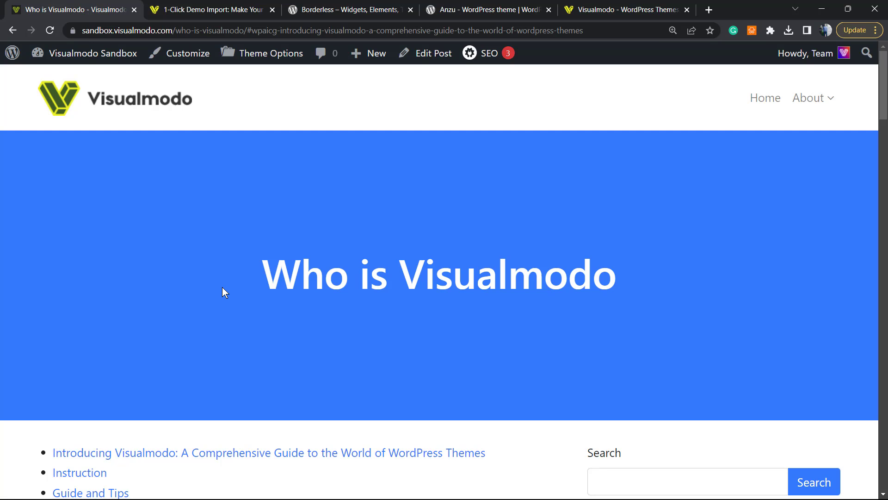
{"action": "scroll", "coordinate": [226, 287], "scroll_direction": "down", "scroll_amount": 5}
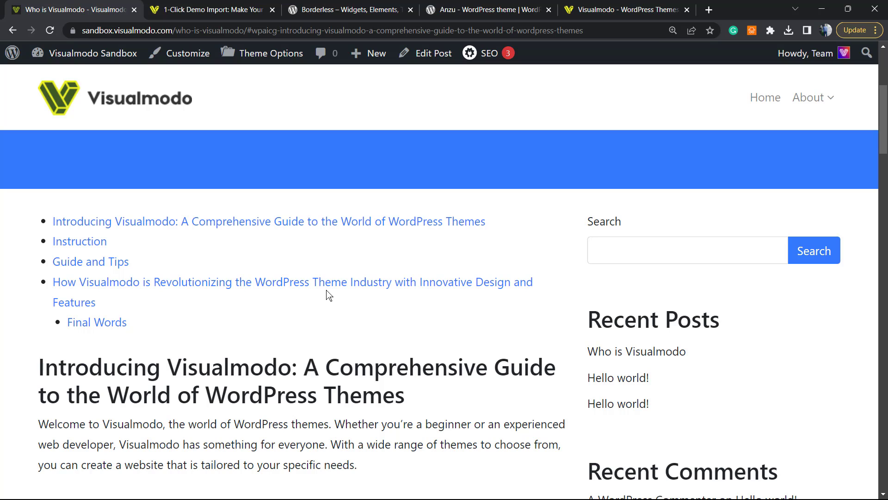
{"action": "scroll", "coordinate": [326, 291], "scroll_direction": "up", "scroll_amount": 5}
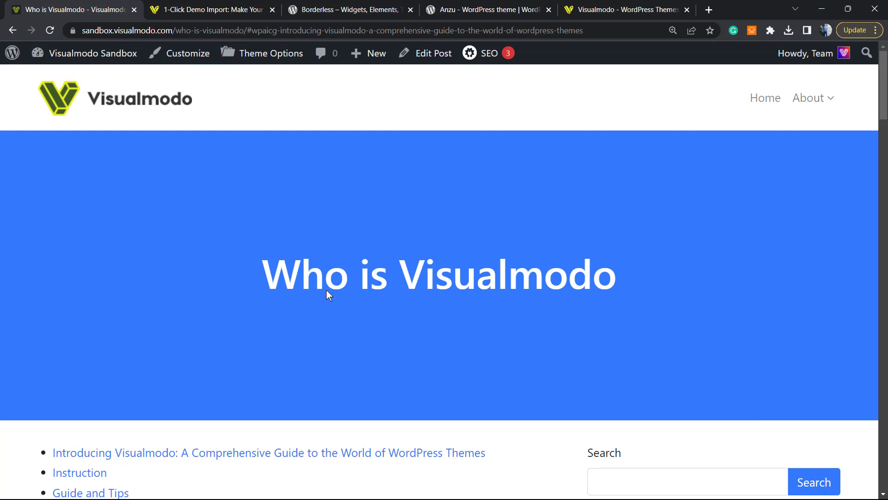
View the Borderless plugin page and the Anzu theme page on WordPress.org, highlighting each product's name.
{"action": "left_click", "coordinate": [348, 5]}
{"action": "double_click", "coordinate": [236, 377]}
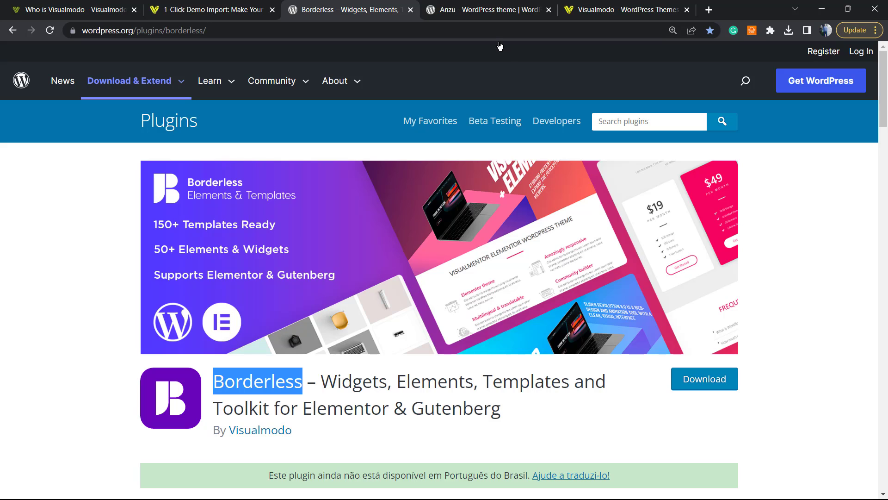
{"action": "left_click", "coordinate": [484, 5]}
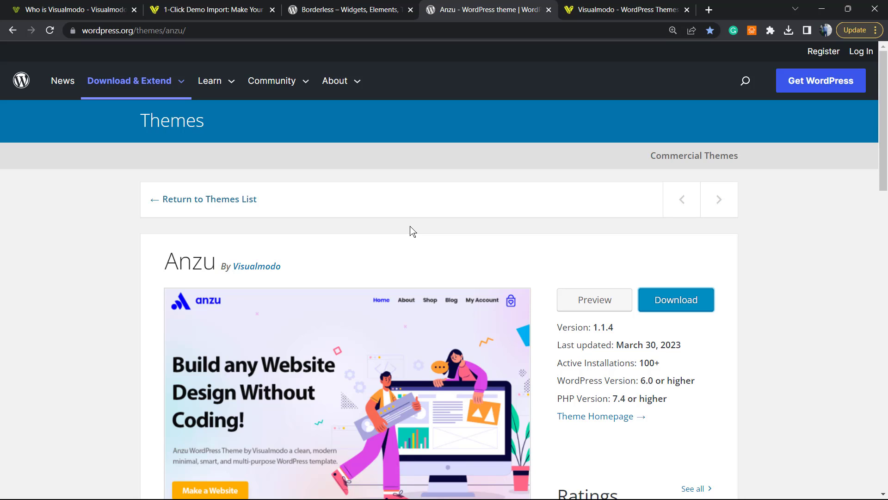
{"action": "double_click", "coordinate": [180, 261]}
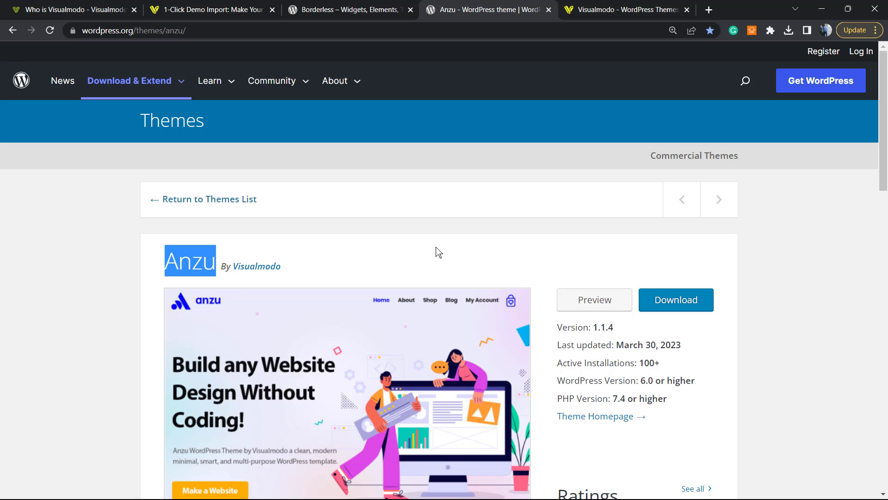
{"action": "scroll", "coordinate": [436, 252], "scroll_direction": "down", "scroll_amount": 3}
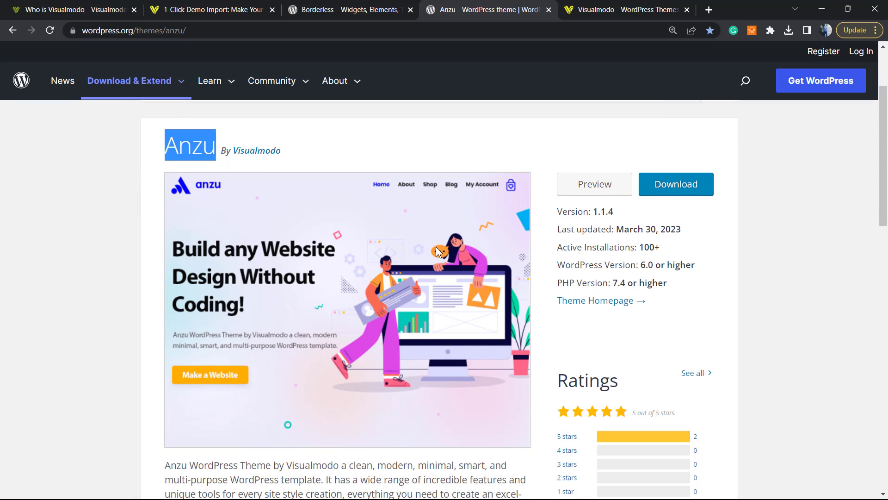
{"action": "scroll", "coordinate": [389, 245], "scroll_direction": "up", "scroll_amount": 3}
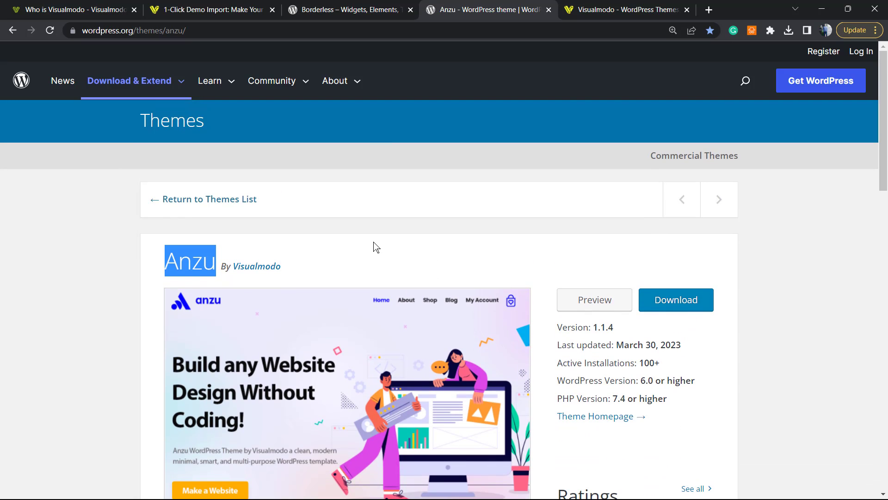
Open the Templates Library on the Visualmodo website and browse through its starter templates.
{"action": "left_click", "coordinate": [601, 9]}
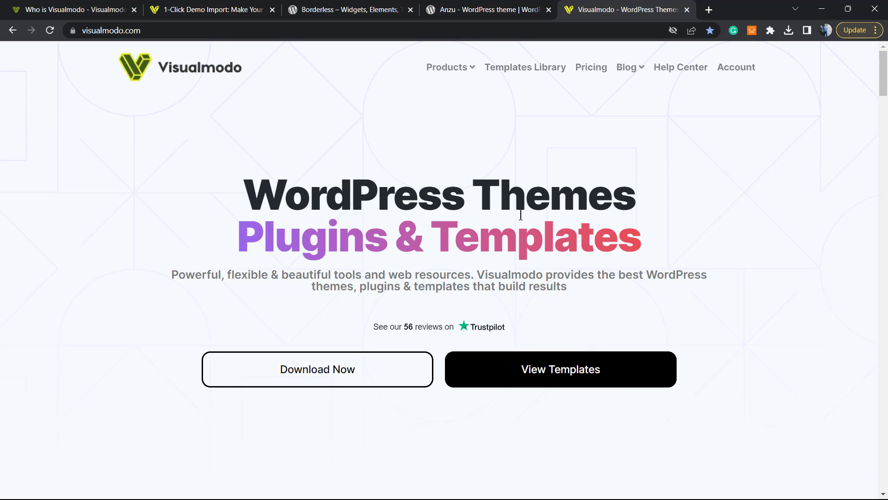
{"action": "left_click", "coordinate": [507, 73]}
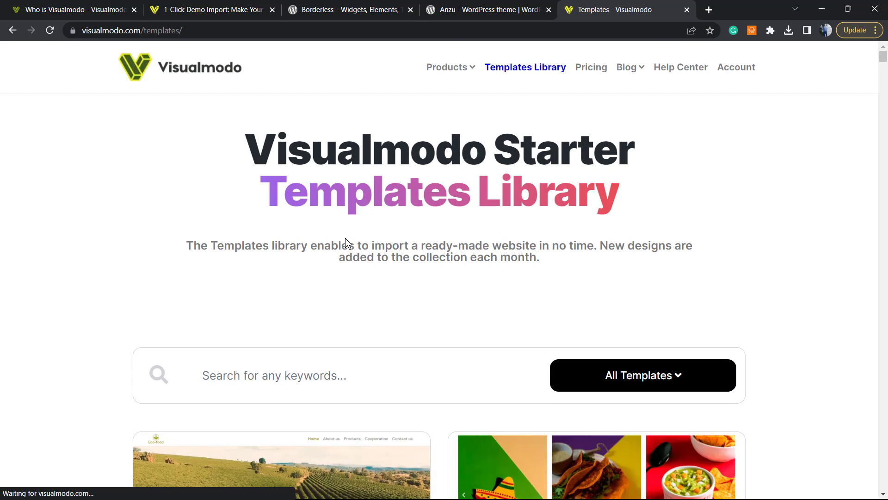
{"action": "scroll", "coordinate": [345, 245], "scroll_direction": "down", "scroll_amount": 15}
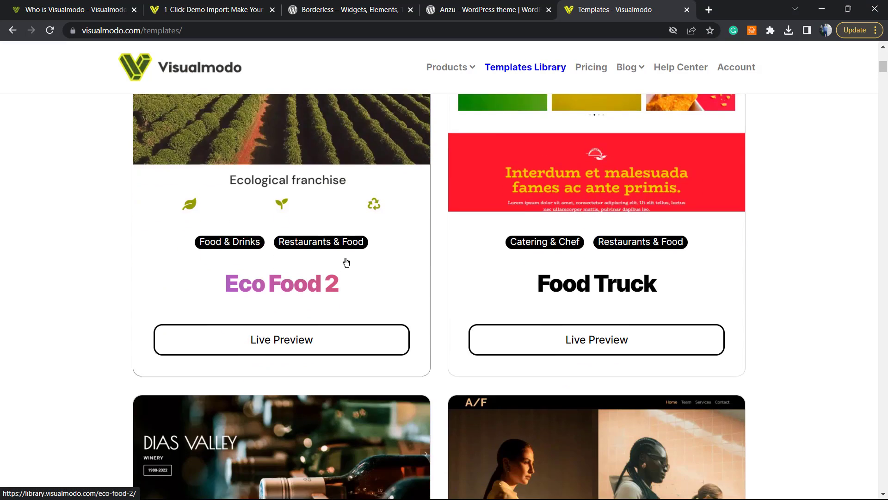
{"action": "scroll", "coordinate": [345, 270], "scroll_direction": "down", "scroll_amount": 20}
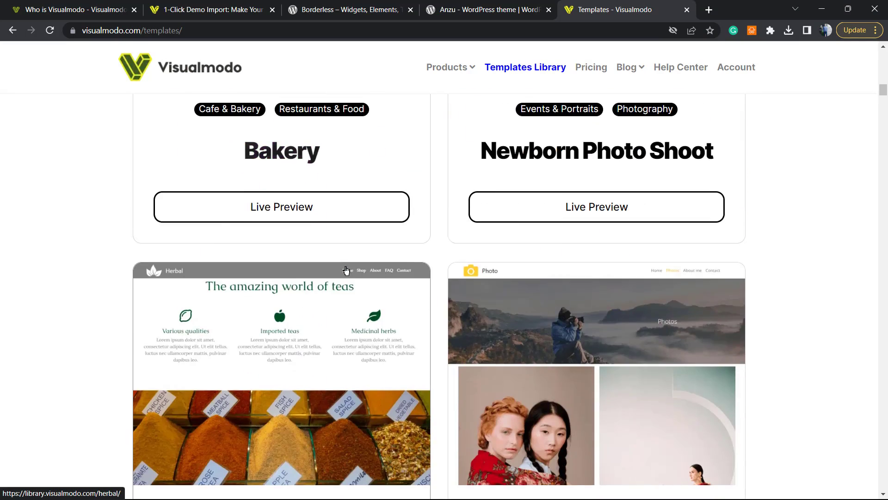
{"action": "scroll", "coordinate": [346, 270], "scroll_direction": "down", "scroll_amount": 15}
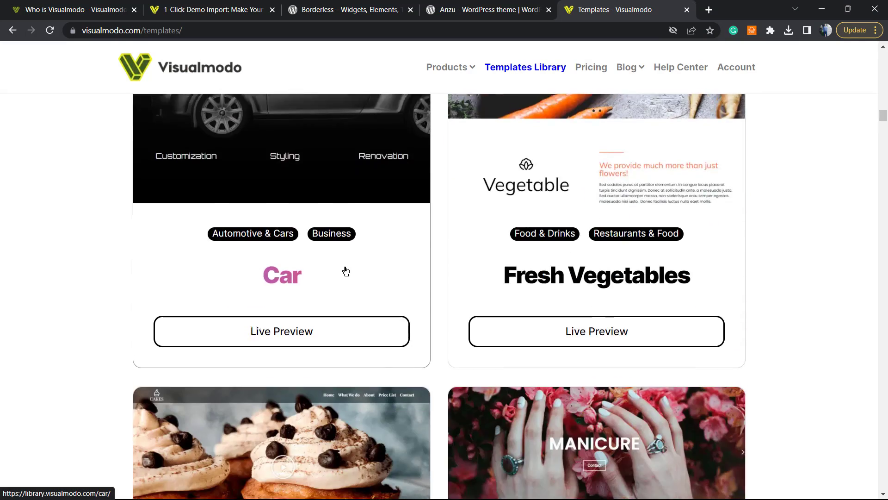
{"action": "scroll", "coordinate": [345, 273], "scroll_direction": "down", "scroll_amount": 15}
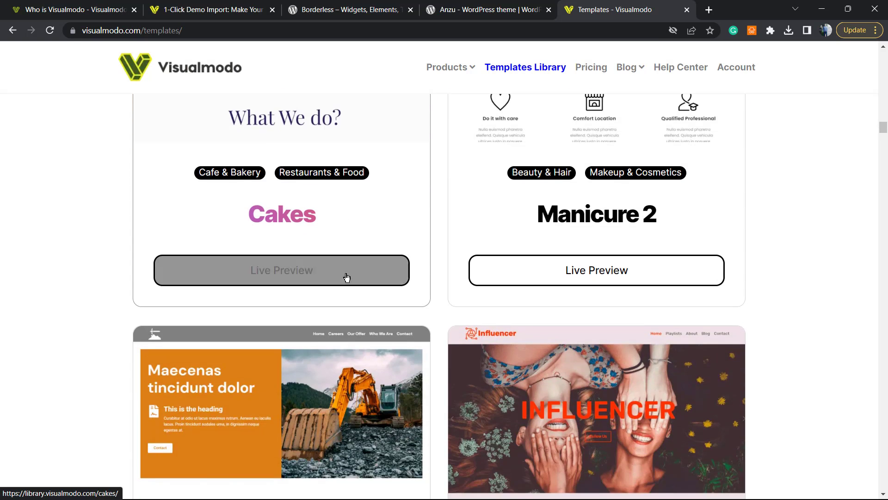
{"action": "scroll", "coordinate": [349, 281], "scroll_direction": "down", "scroll_amount": 12}
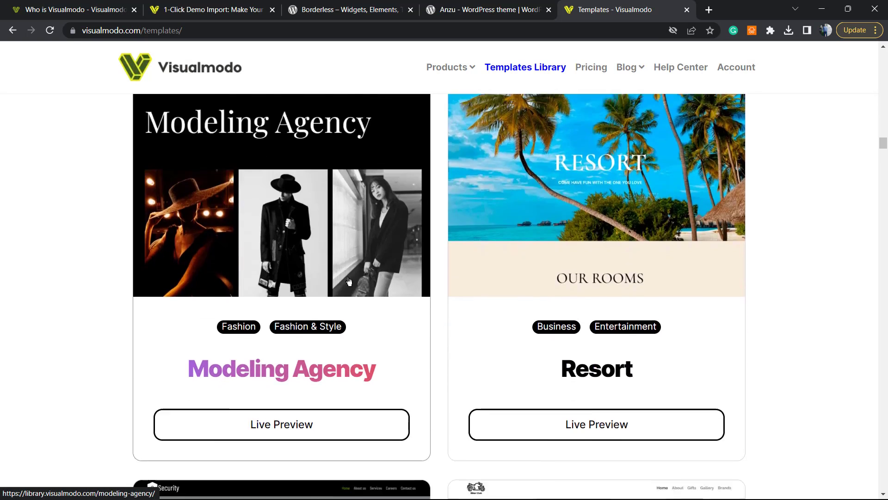
{"action": "scroll", "coordinate": [349, 281], "scroll_direction": "down", "scroll_amount": 15}
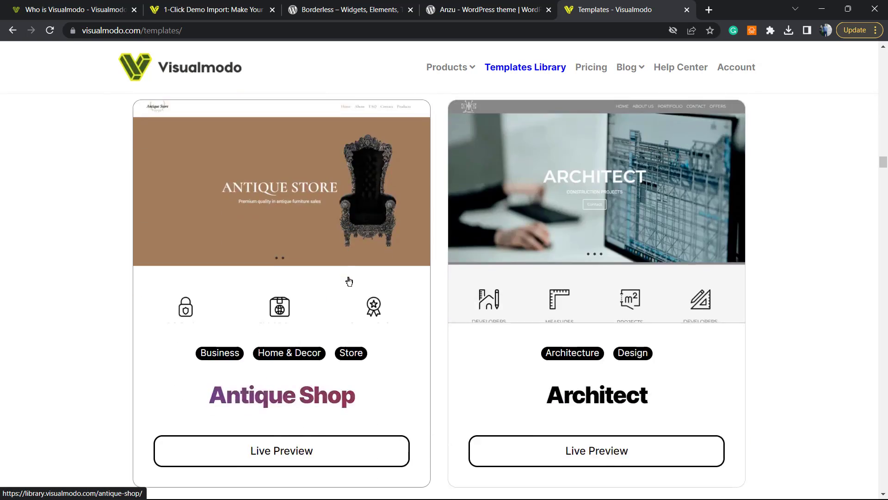
{"action": "scroll", "coordinate": [349, 281], "scroll_direction": "down", "scroll_amount": 7}
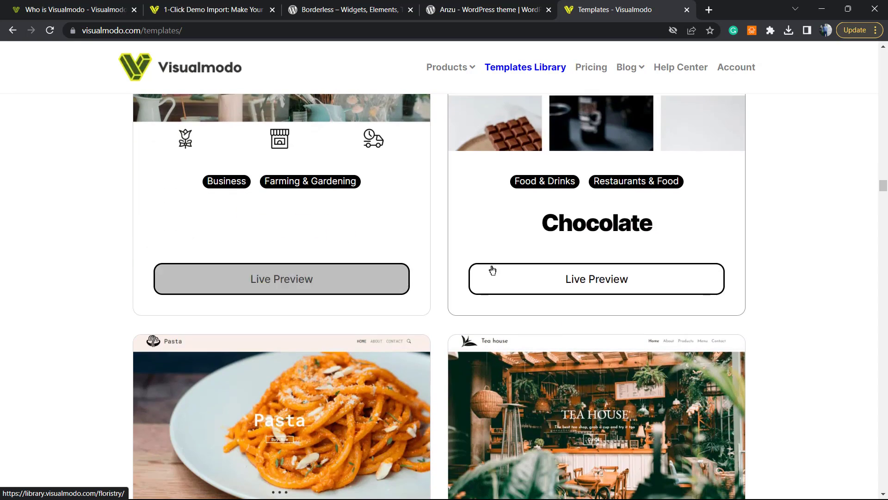